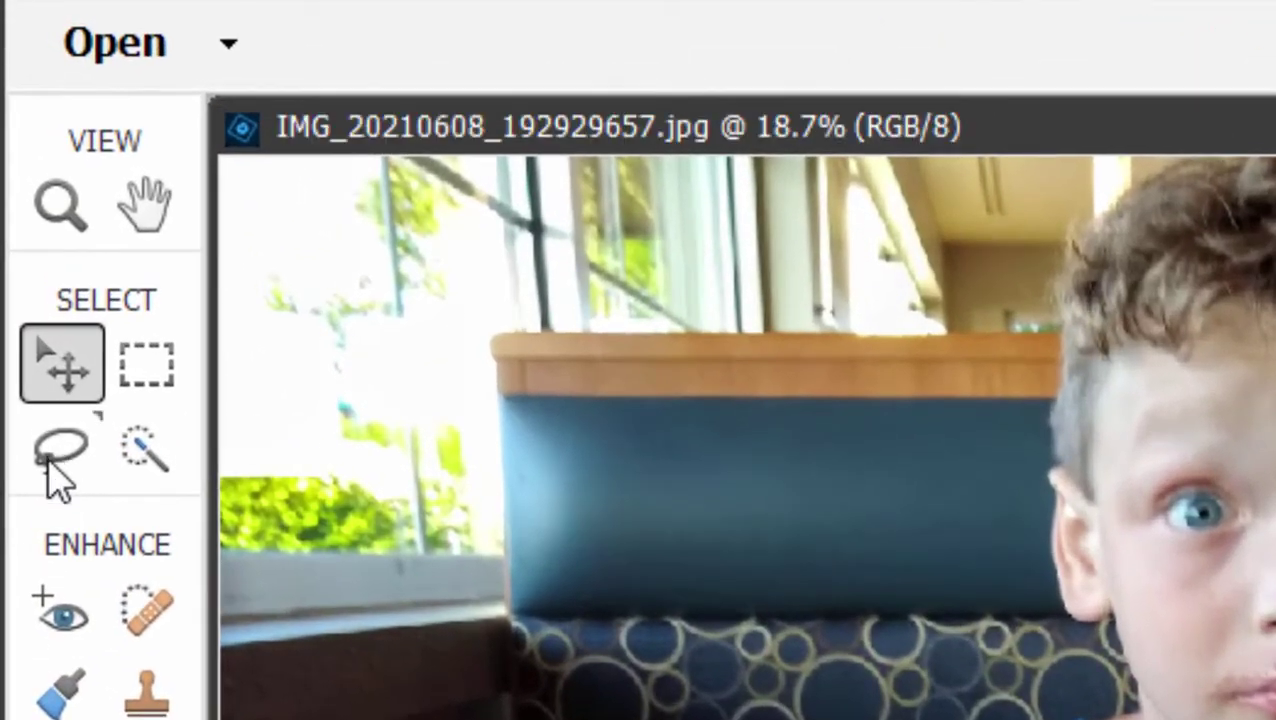
Step: Trace a freehand Lasso selection around the boy's head, arms and ice-cream cup
left_click(63, 463)
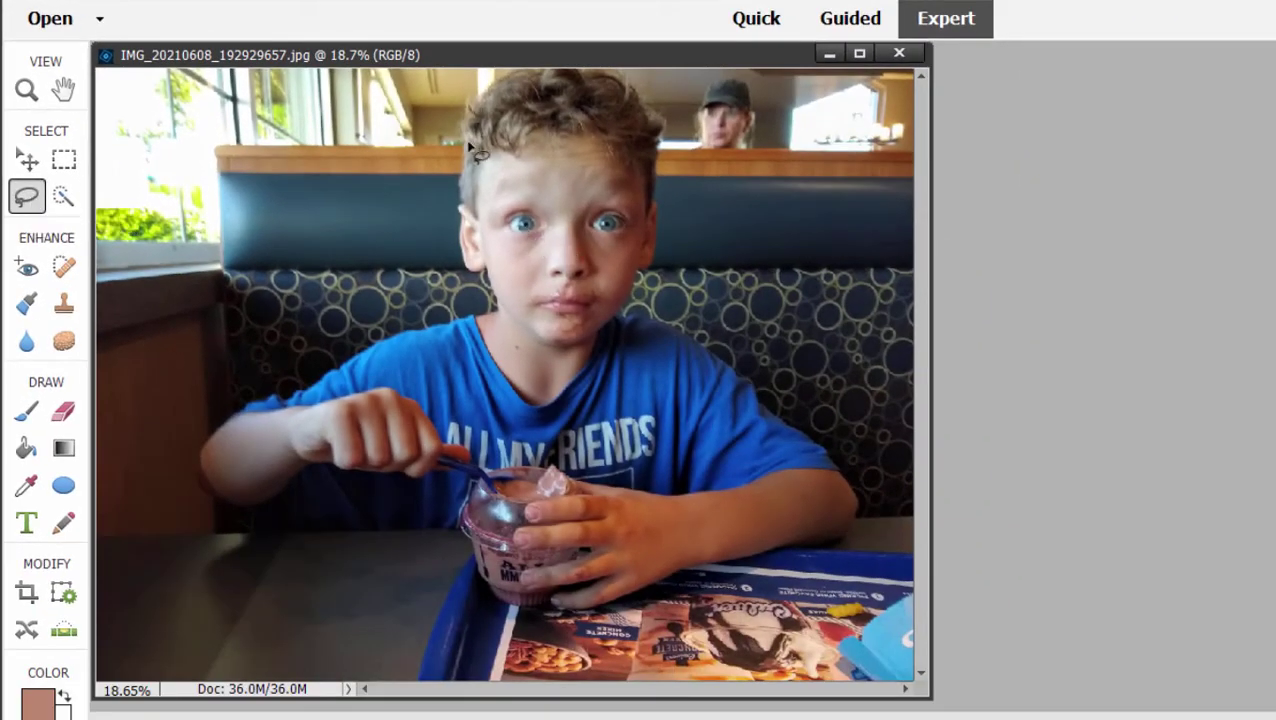
mouse_move(470, 155)
left_mouse_down()
mouse_move(462, 231)
mouse_move(495, 312)
mouse_move(212, 437)
mouse_move(213, 508)
mouse_move(296, 543)
mouse_move(422, 557)
mouse_move(492, 604)
mouse_move(590, 612)
mouse_move(650, 601)
mouse_move(695, 567)
mouse_move(793, 568)
mouse_move(837, 538)
mouse_move(855, 511)
mouse_move(804, 434)
mouse_move(674, 321)
mouse_move(613, 304)
mouse_move(657, 235)
mouse_move(669, 133)
mouse_move(647, 91)
mouse_move(519, 76)
mouse_move(481, 96)
mouse_move(476, 168)
left_mouse_up()
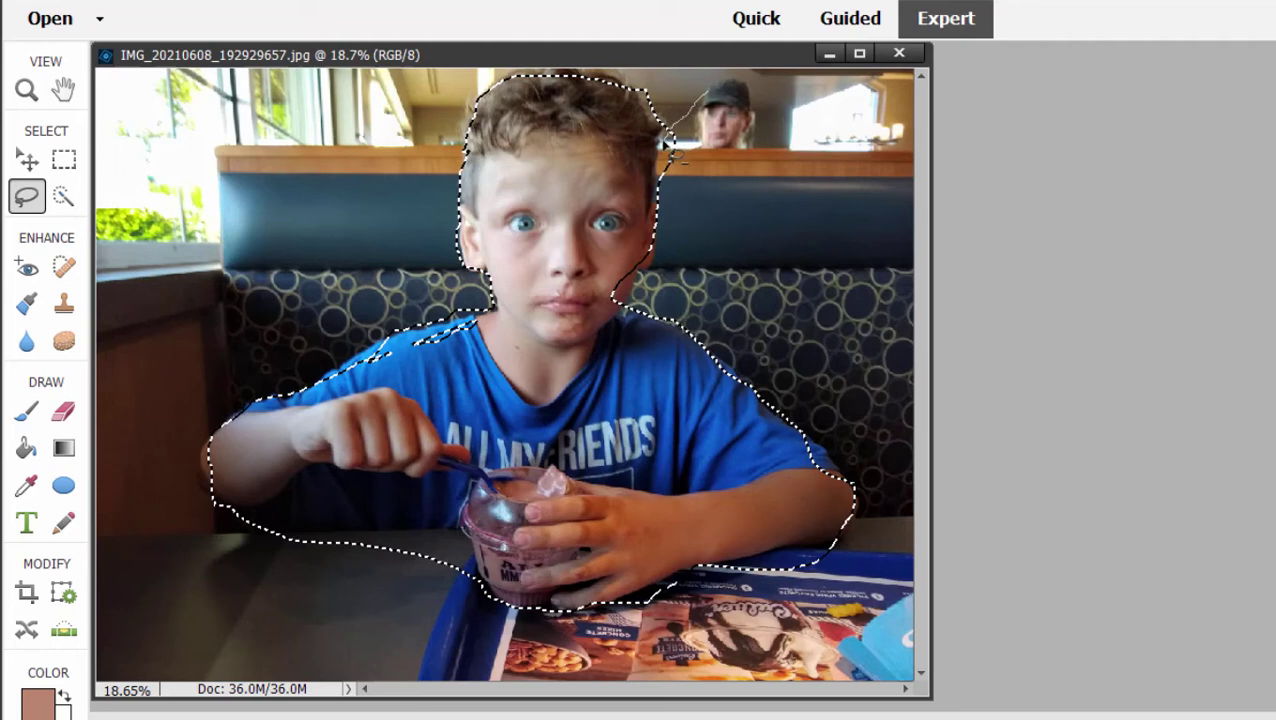
left_click_drag(736, 162, 744, 118)
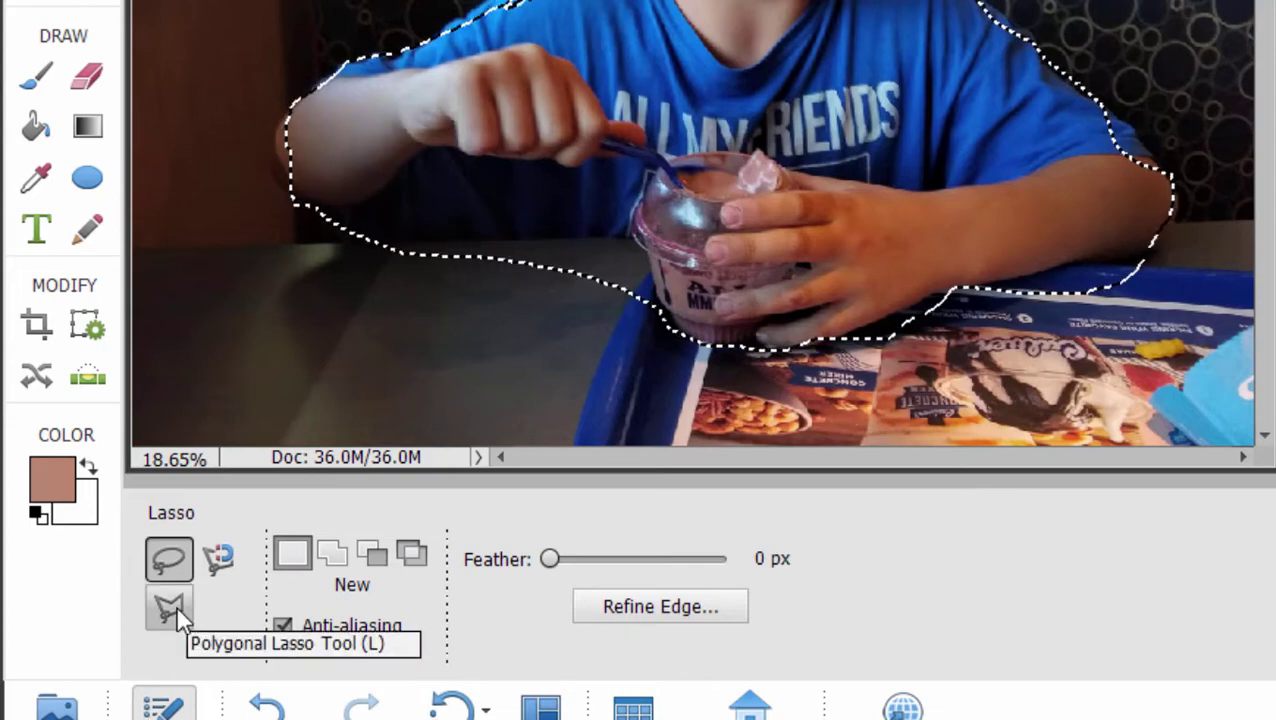
Step: Draw a straight-sided Polygonal Lasso outline on the booth, then deselect it with Ctrl+D
left_click(175, 604)
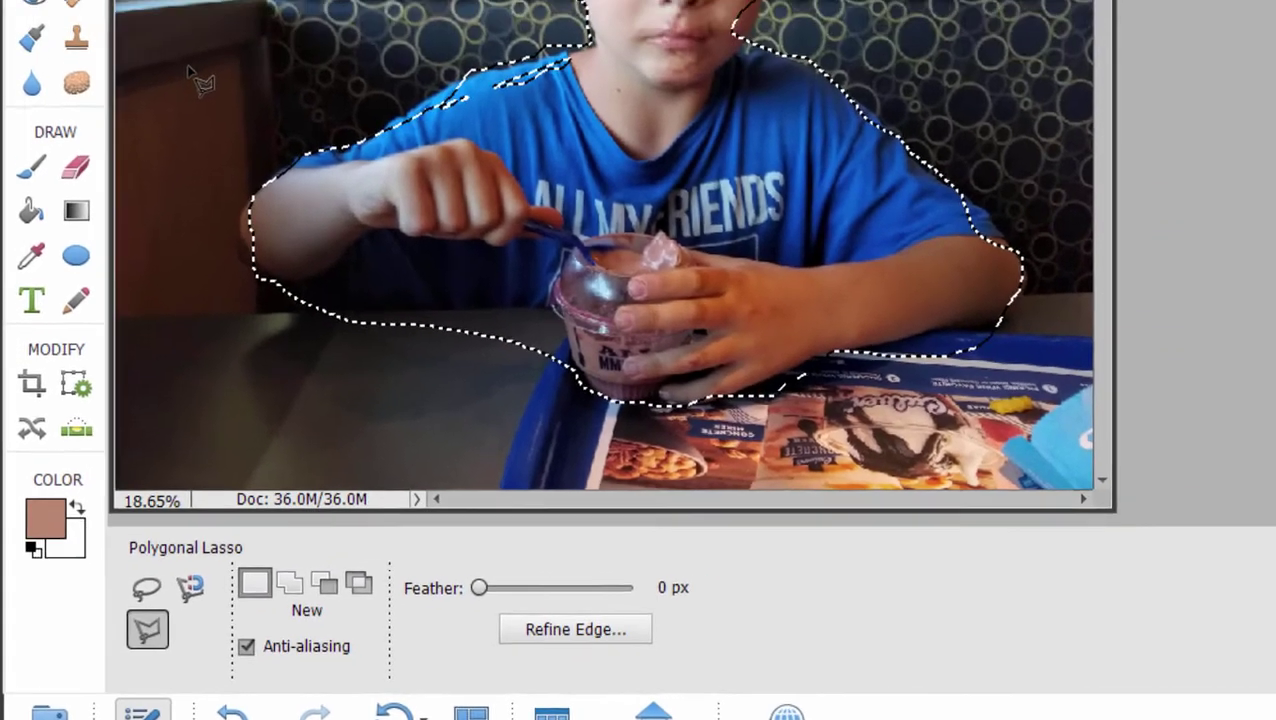
left_click(217, 0)
left_click(273, 161)
left_click(309, 234)
left_click(220, 303)
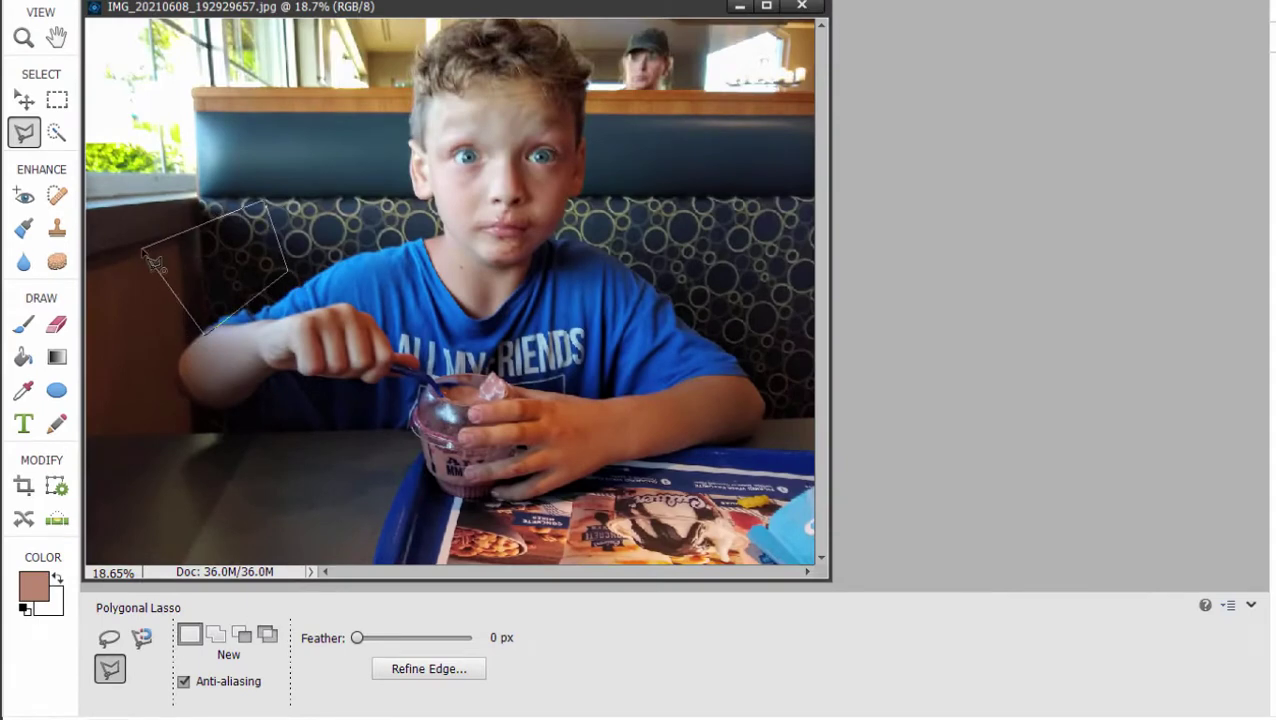
left_click(148, 255)
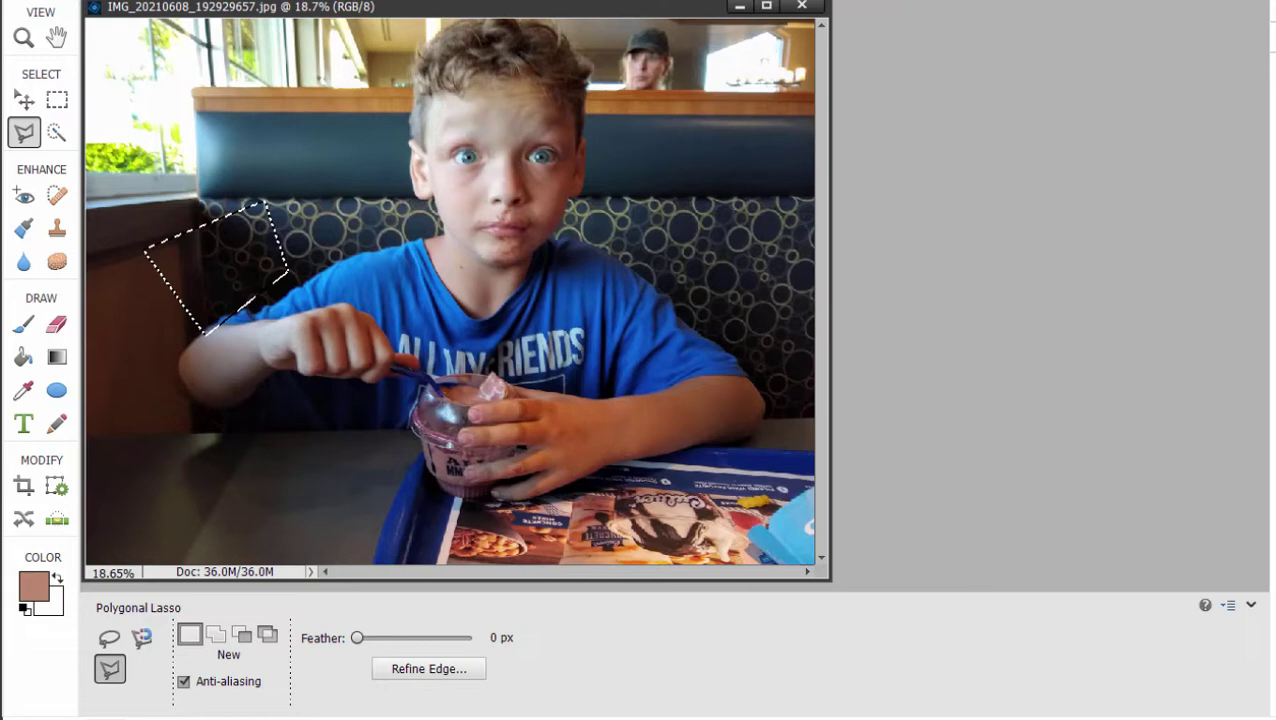
key("ctrl+d")
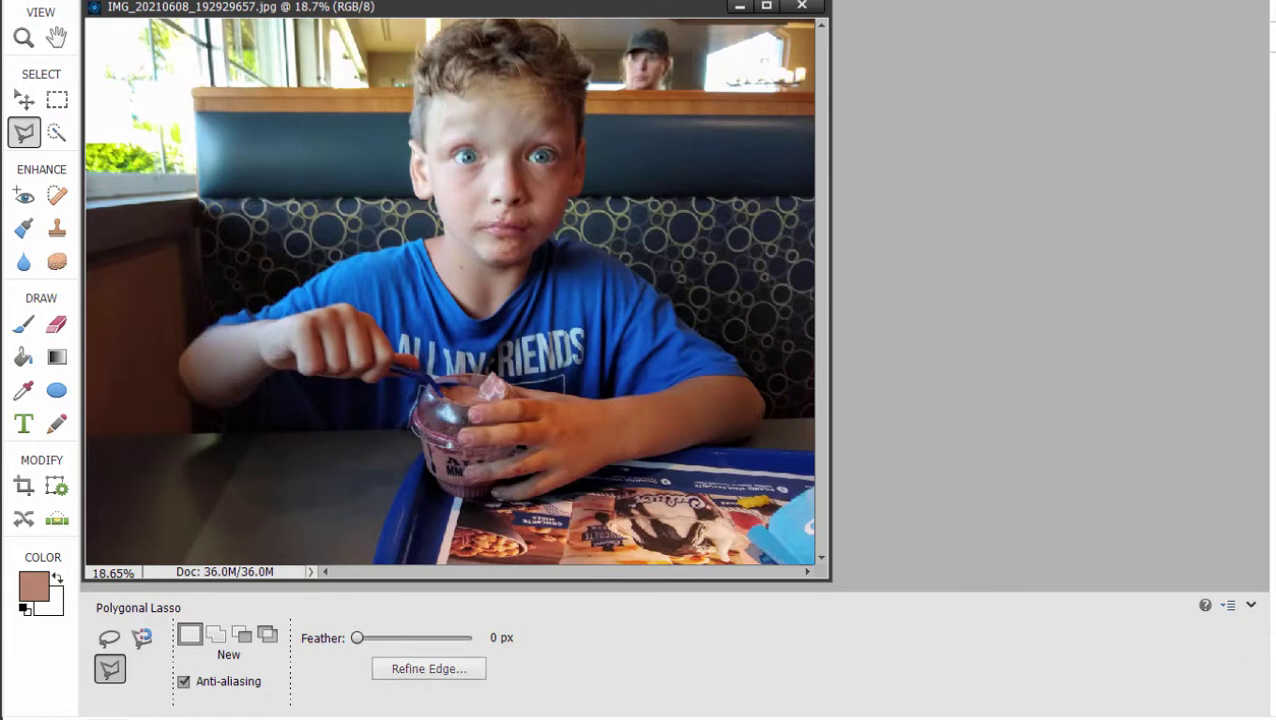
Step: Outline the boy's arm and hand from the shirt collar with the Magnetic Lasso
left_click(141, 637)
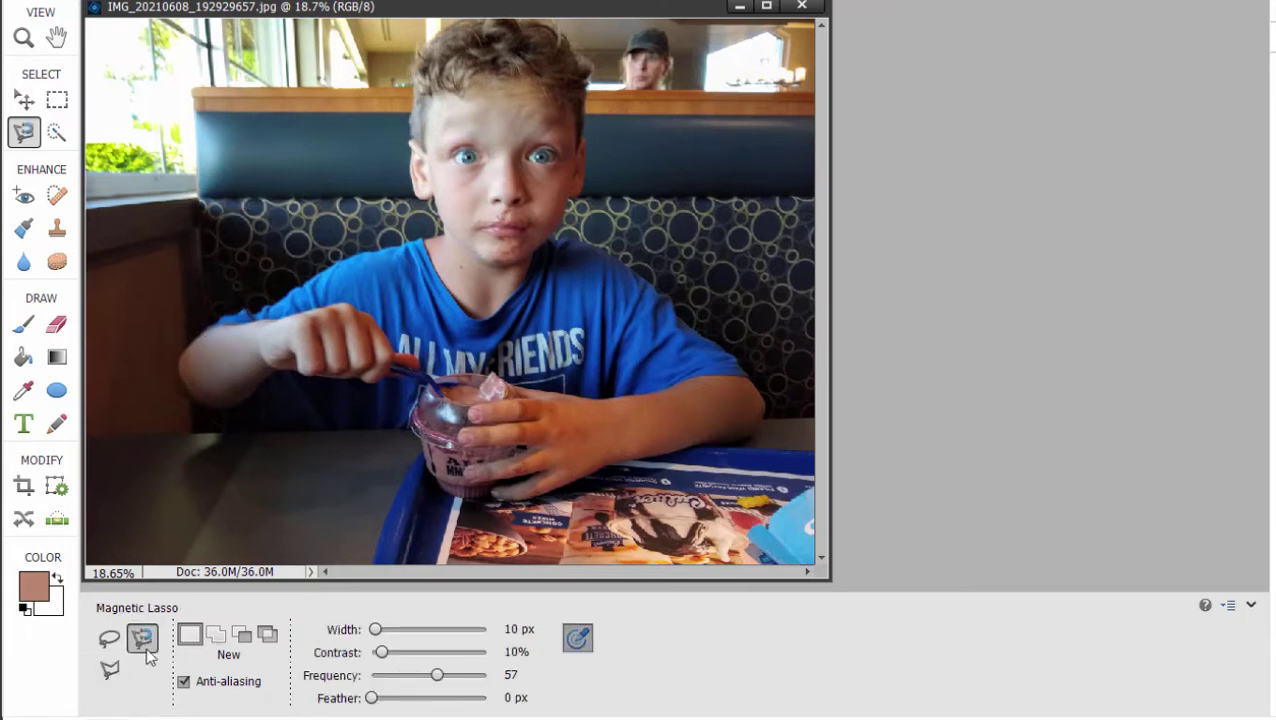
left_click(416, 244)
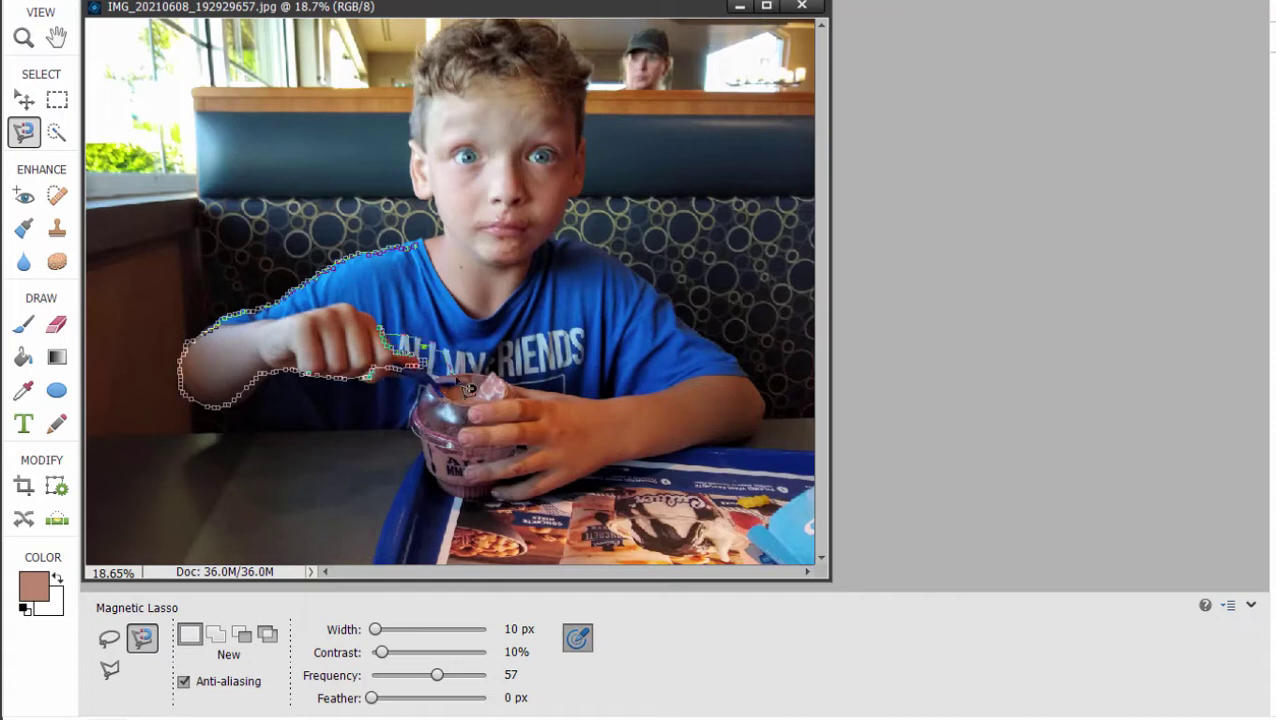
double_click(410, 304)
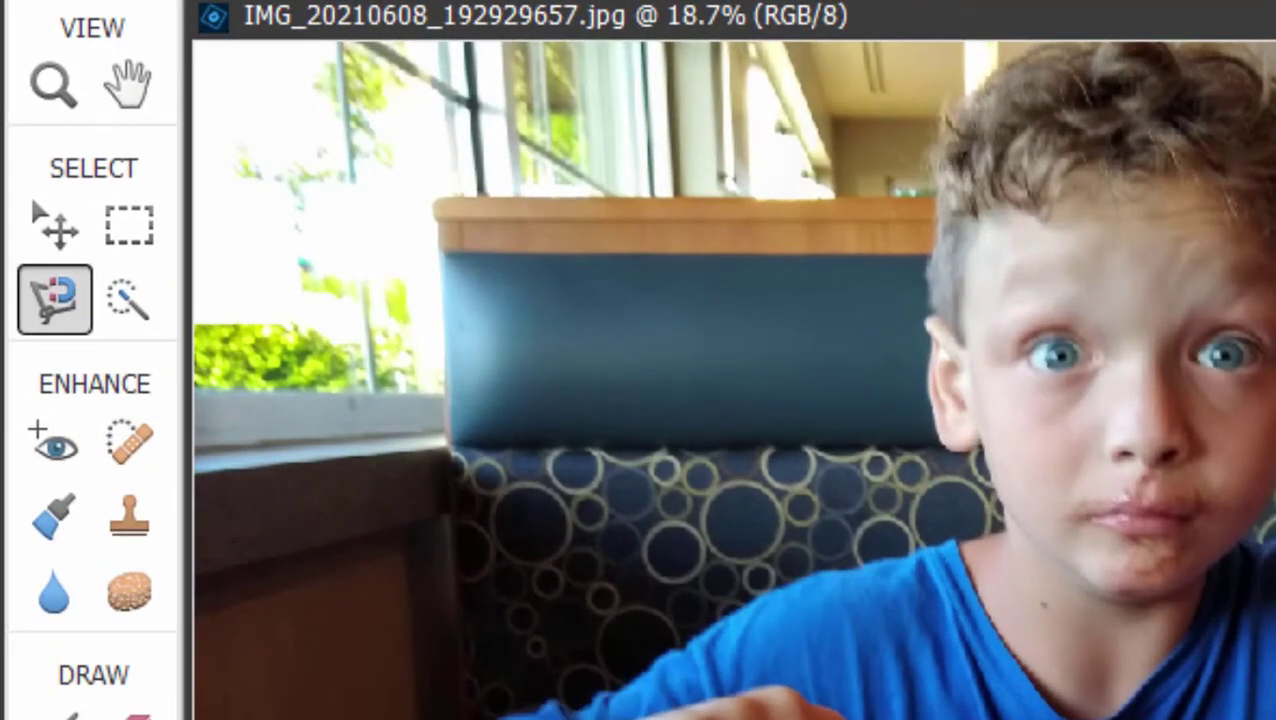
left_click(122, 300)
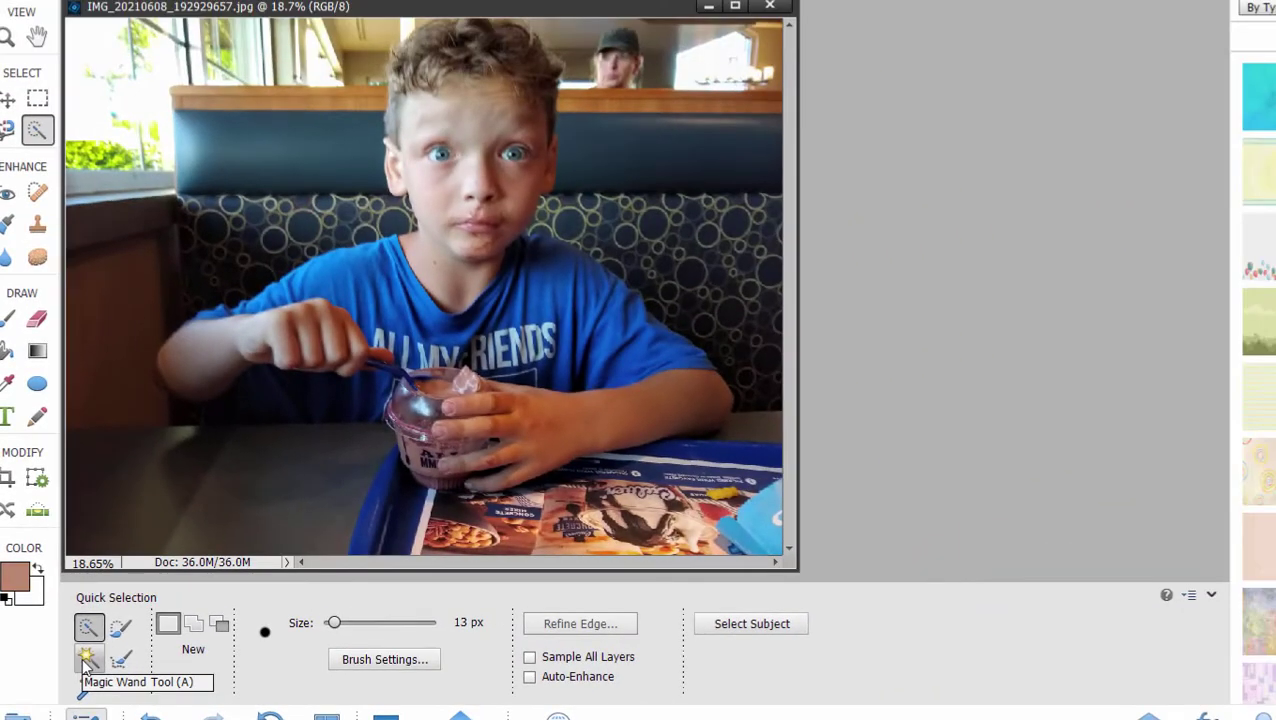
left_click(87, 660)
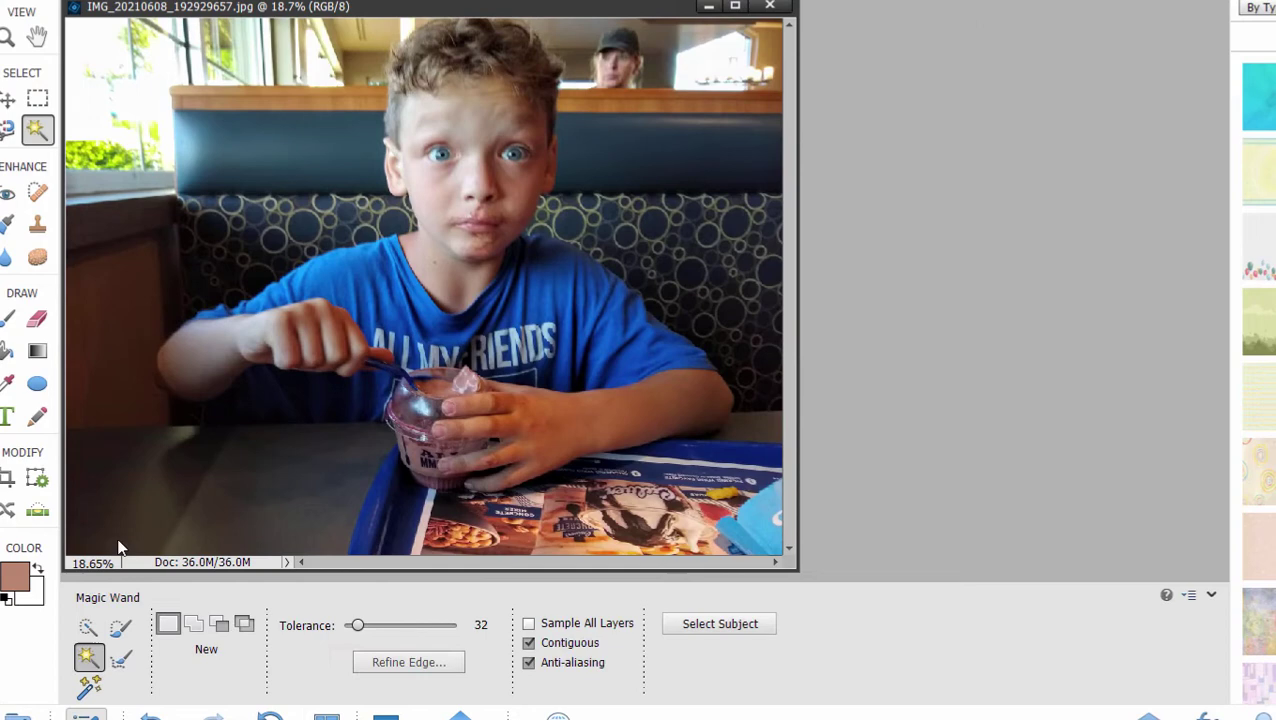
left_click(349, 157)
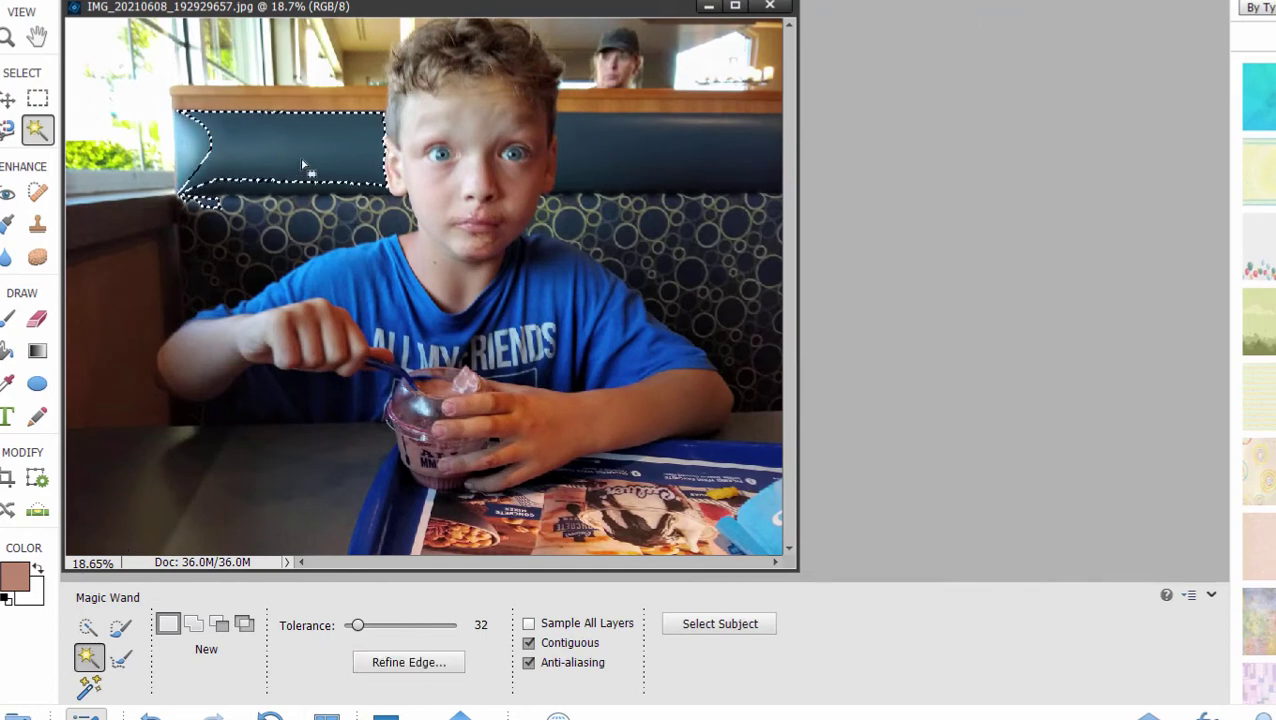
left_click(640, 150, "shift")
left_click(508, 188, "shift")
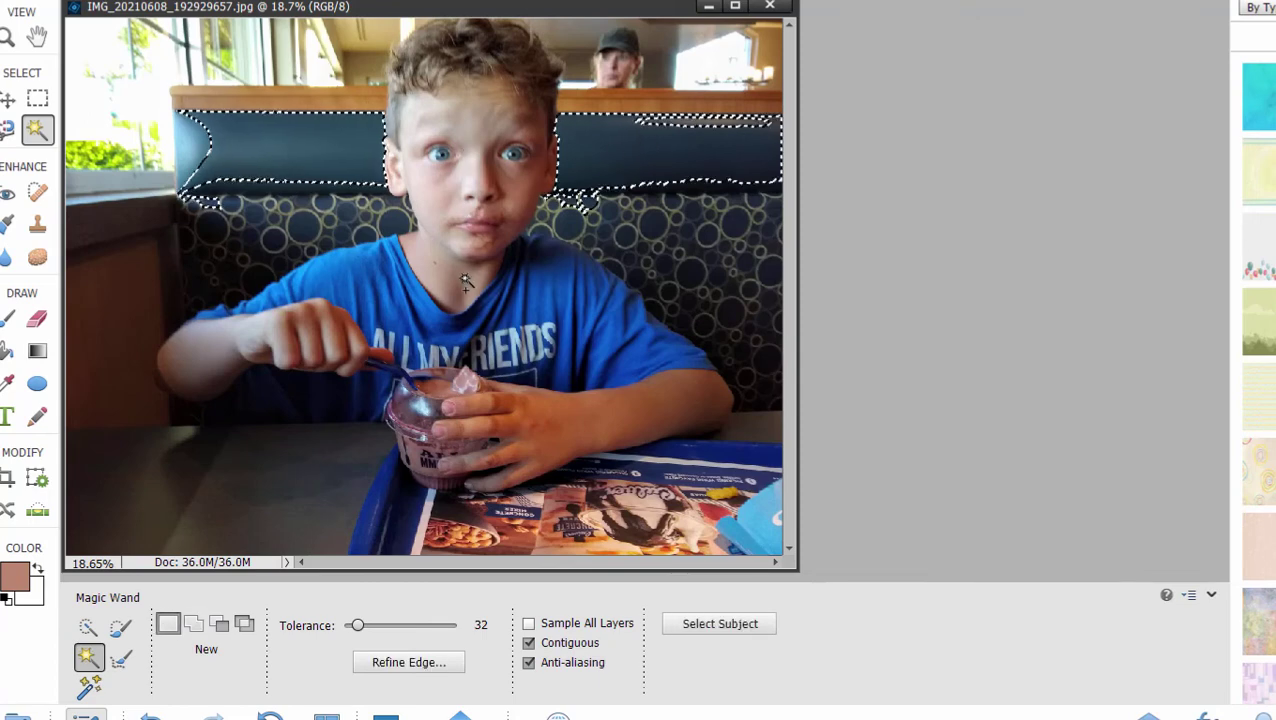
left_click(512, 193, "shift")
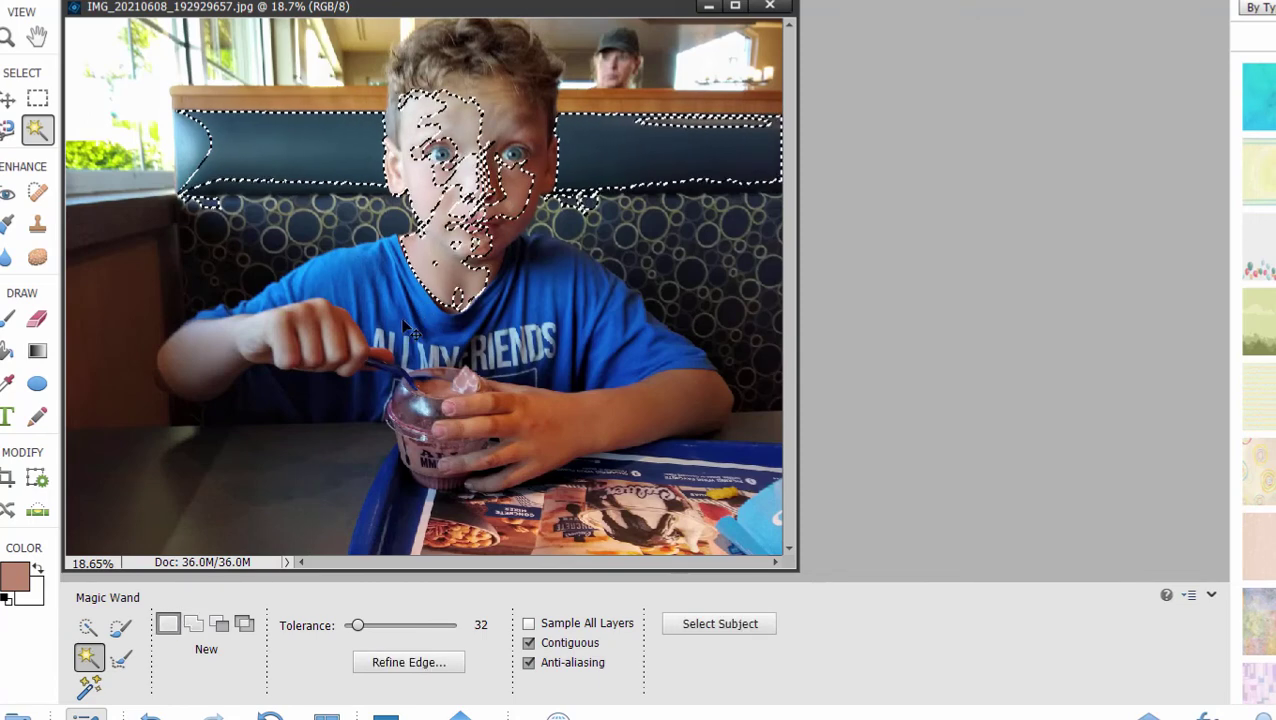
key("ctrl+d")
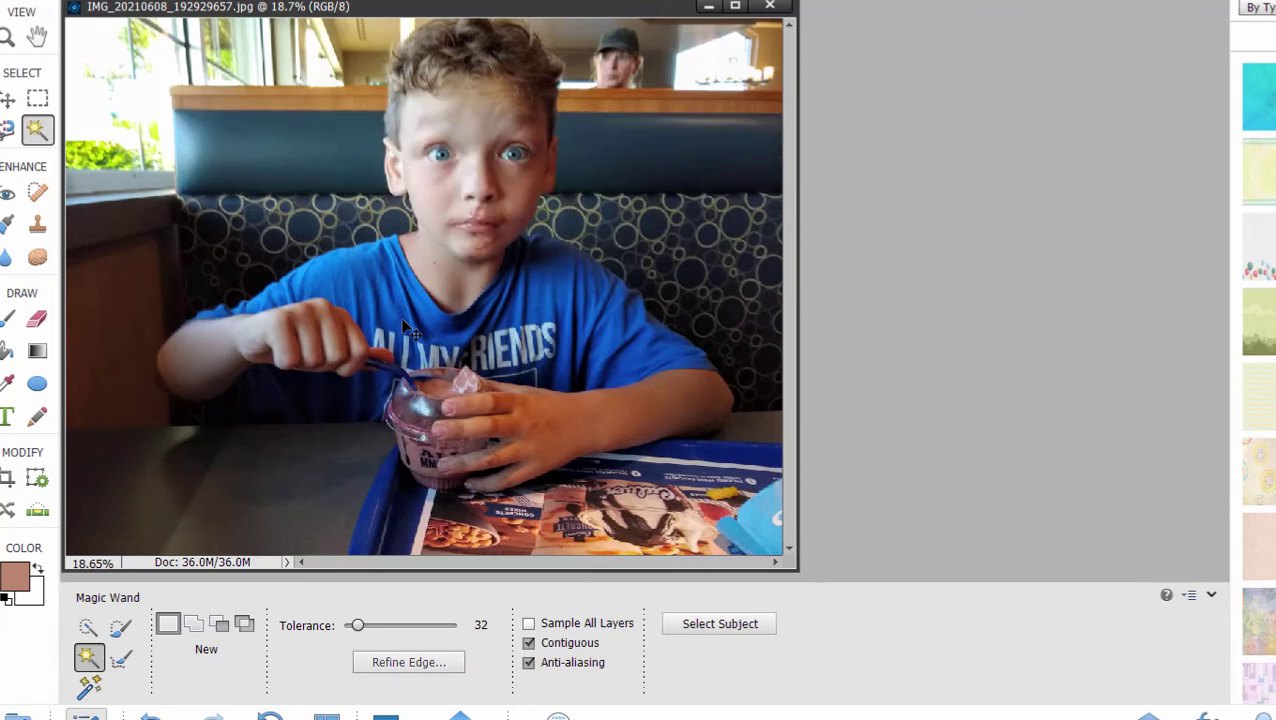
Step: Paint a Selection Brush selection over the boy at 60 px, then clear it
left_click(121, 627)
left_click_drag(486, 67, 434, 222)
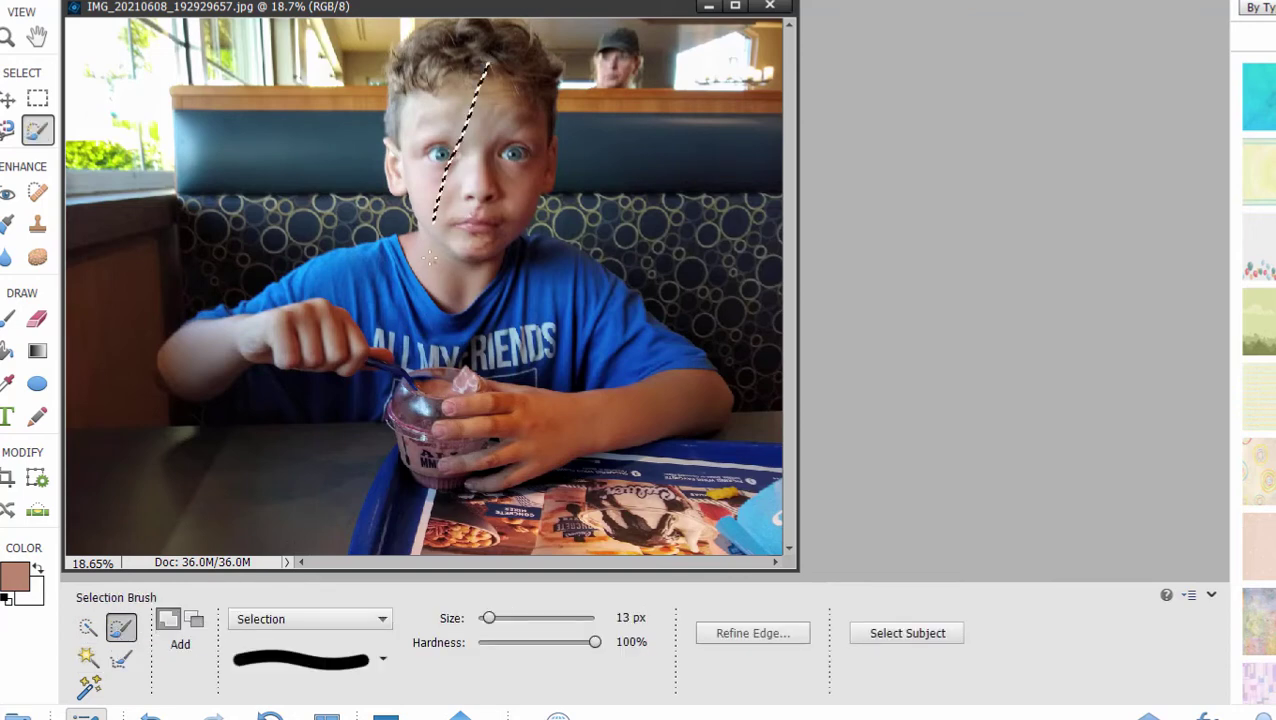
mouse_move(380, 315)
left_mouse_down()
mouse_move(267, 330)
mouse_move(318, 352)
left_mouse_up()
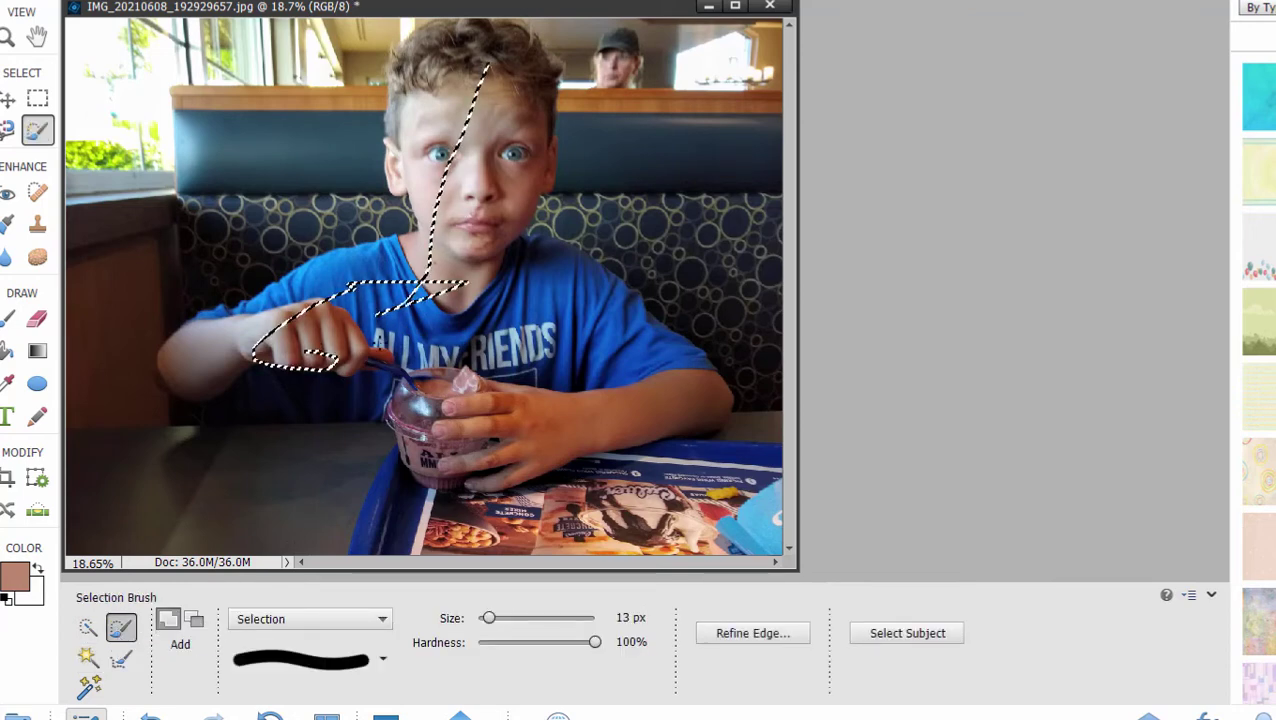
key("bracketright")
key("bracketright")
key("bracketright")
key("bracketright")
key("bracketright")
key("bracketright")
key("bracketright")
key("bracketright")
key("bracketright")
key("bracketright")
key("bracketright")
key("bracketright")
key("bracketright")
key("bracketright")
key("bracketright")
key("bracketright")
key("bracketright")
key("bracketright")
key("bracketright")
key("bracketright")
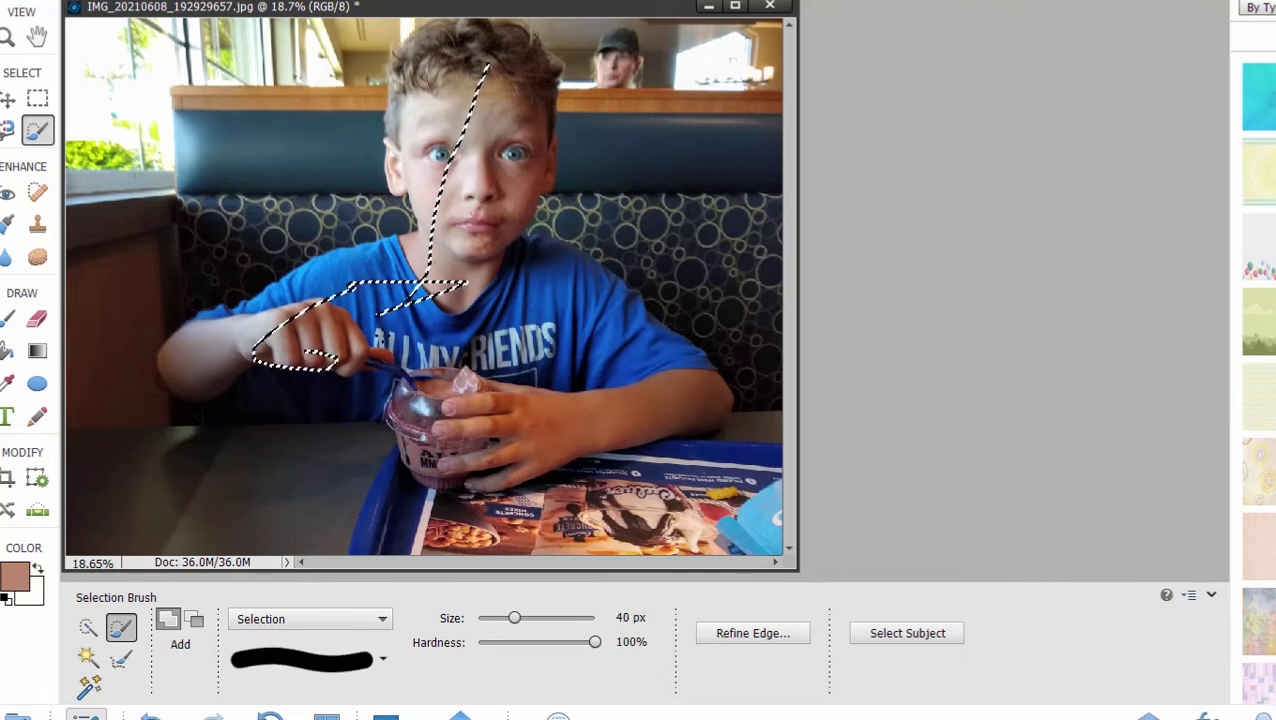
key("bracketright")
key("bracketright")
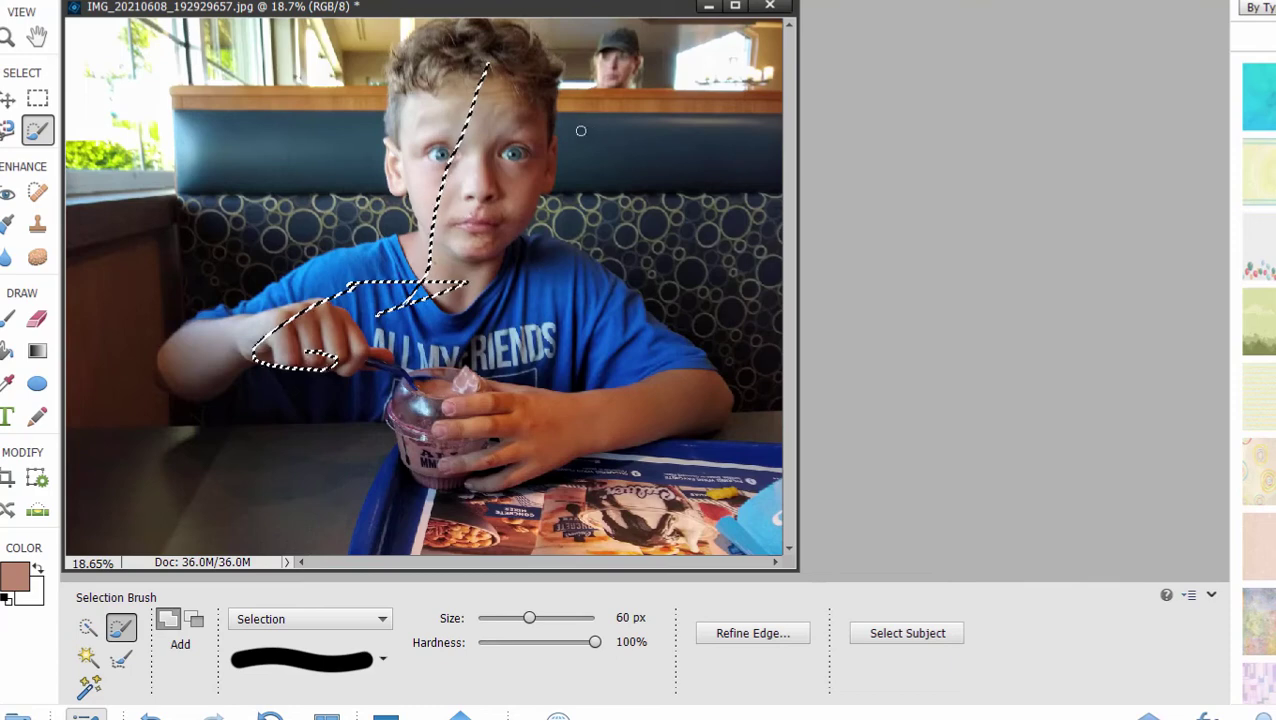
mouse_move(533, 78)
left_mouse_down()
mouse_move(488, 187)
mouse_move(484, 299)
mouse_move(548, 247)
mouse_move(528, 214)
mouse_move(536, 293)
mouse_move(483, 283)
mouse_move(459, 316)
mouse_move(395, 318)
mouse_move(493, 385)
left_mouse_up()
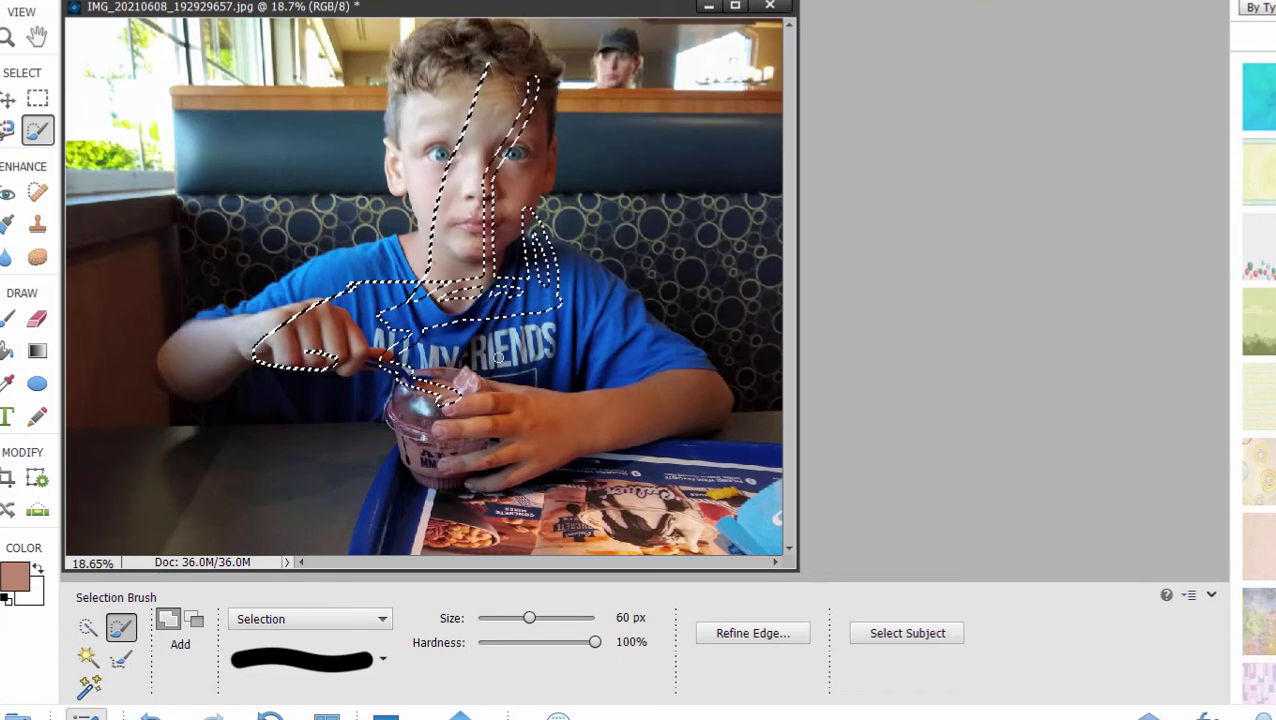
key("ctrl+d")
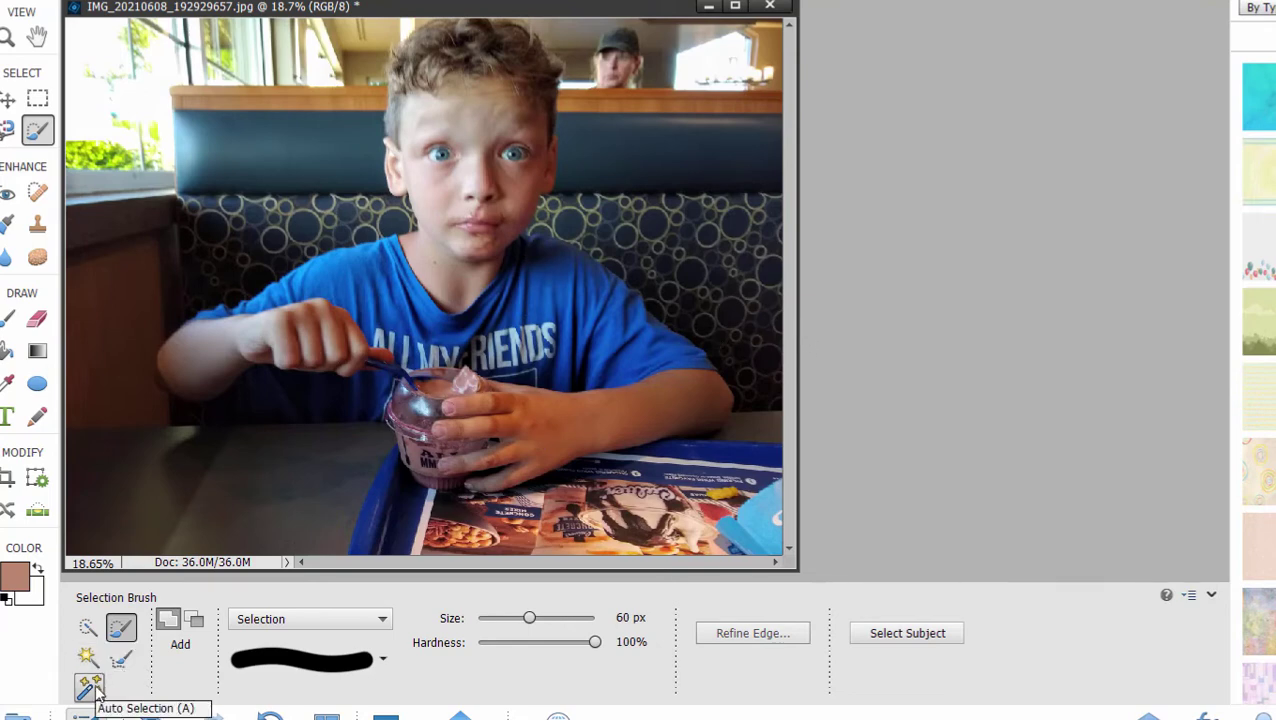
Step: Apply Select > Subject so the boy and his cup are auto-selected
left_click(282, 0)
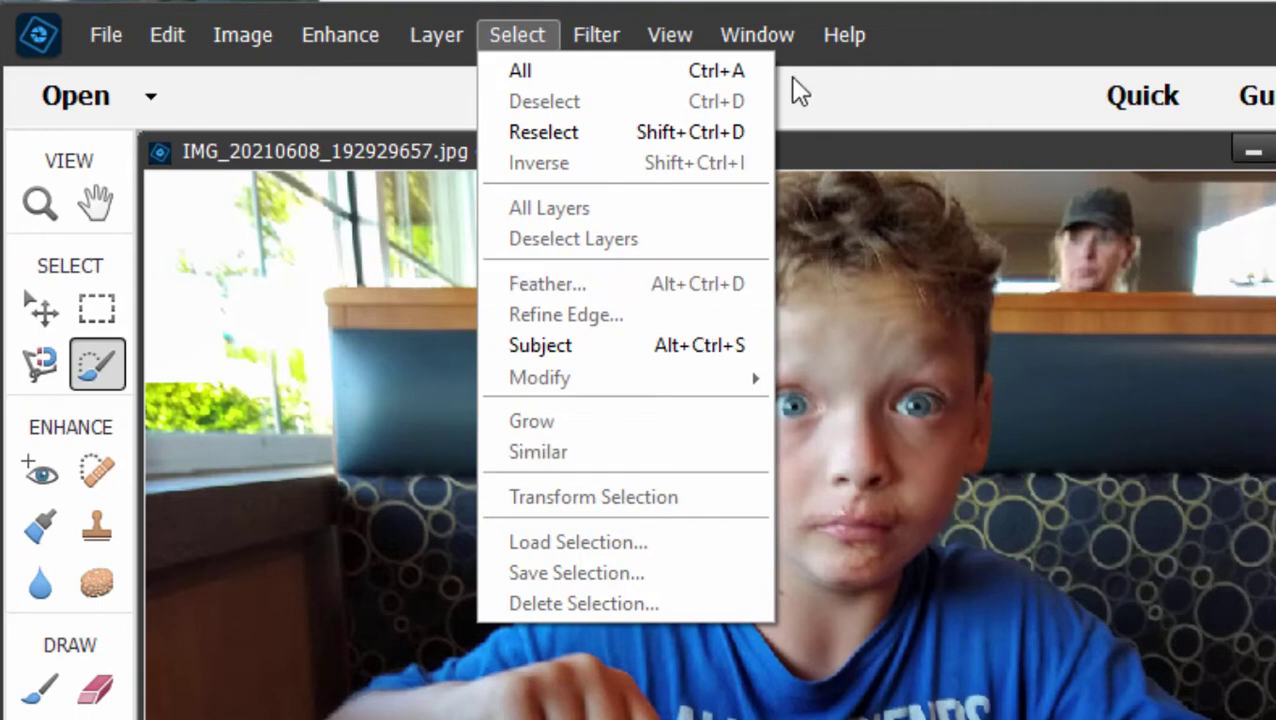
left_click(594, 347)
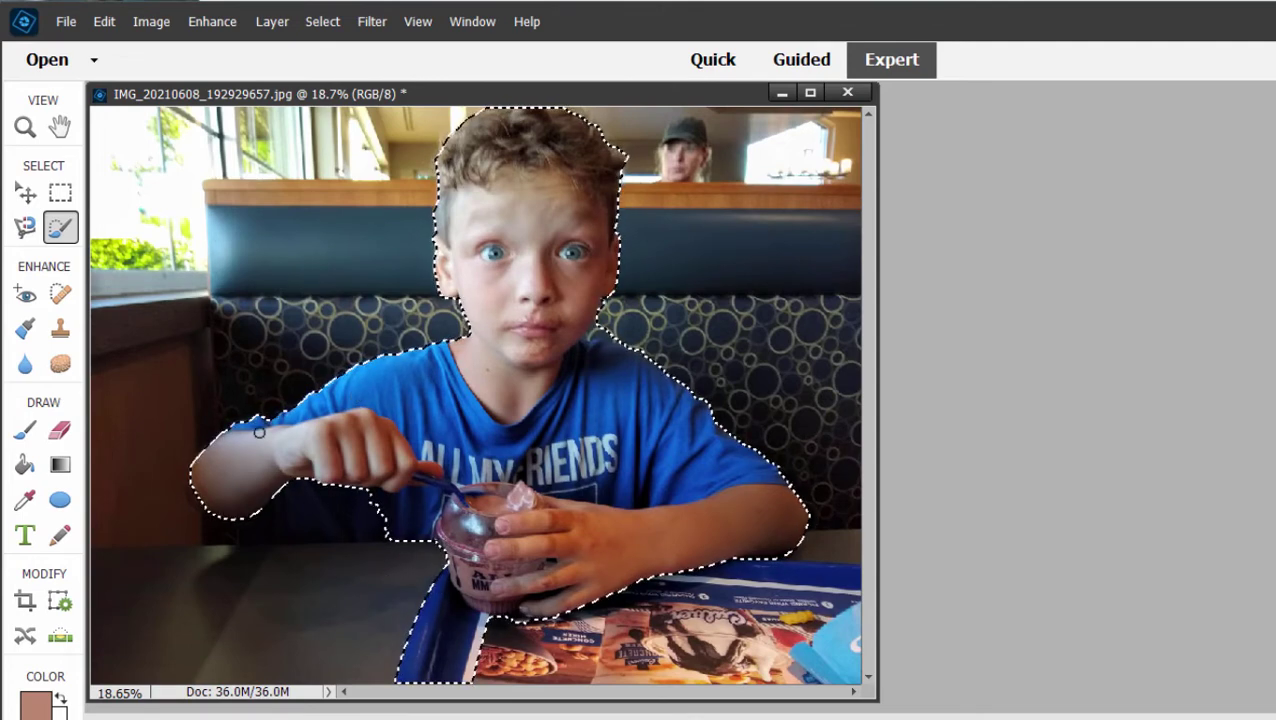
Step: Switch to the Polygonal Lasso with Alt held for Subtract mode
left_click(62, 194)
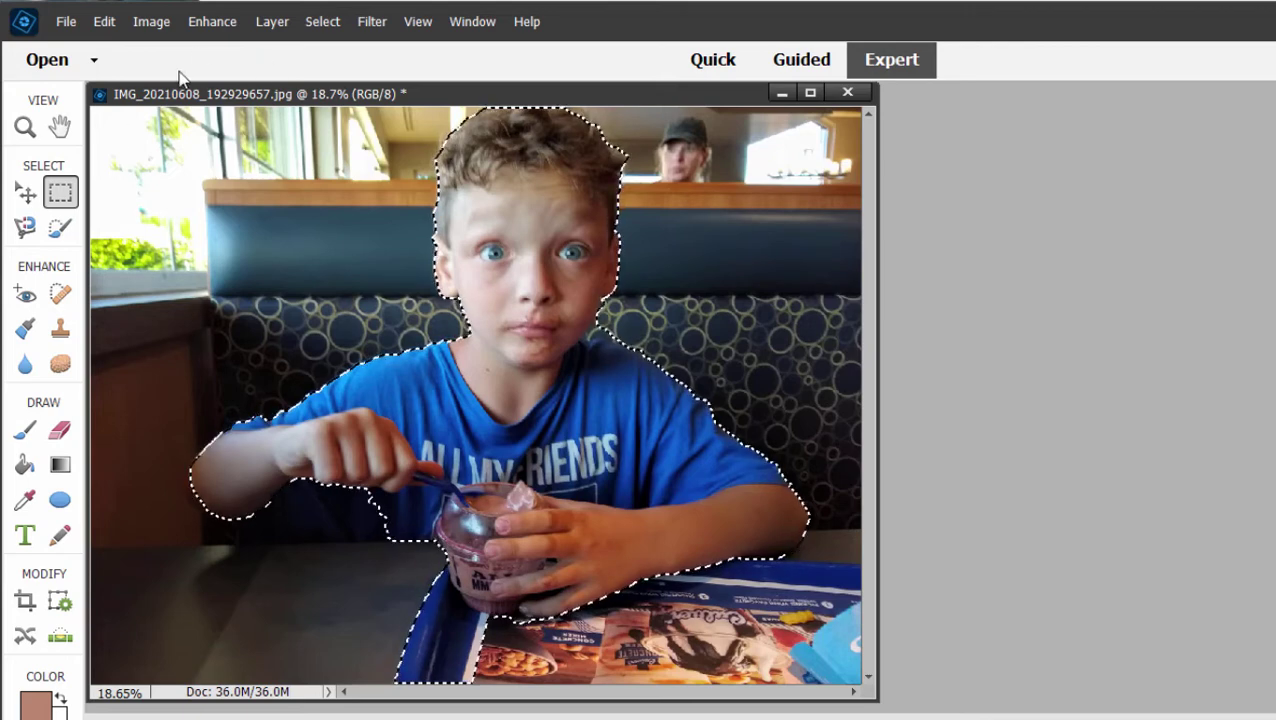
left_click(25, 228)
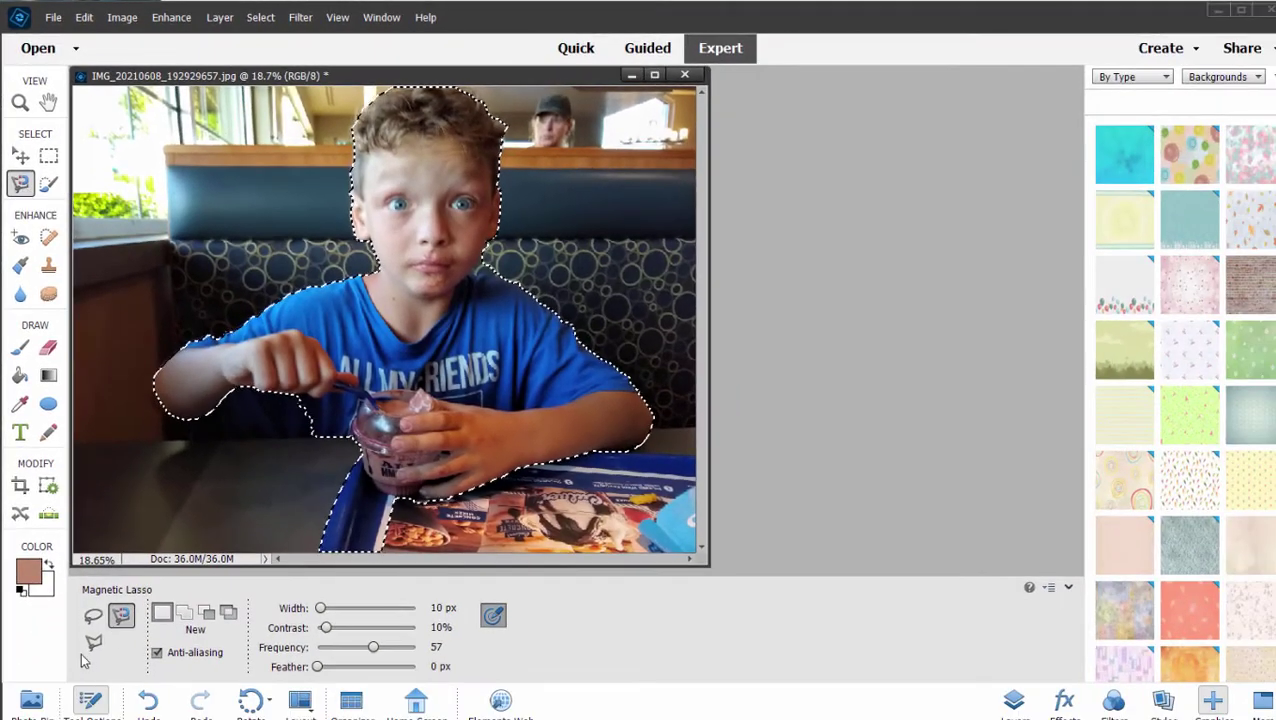
left_click(93, 642)
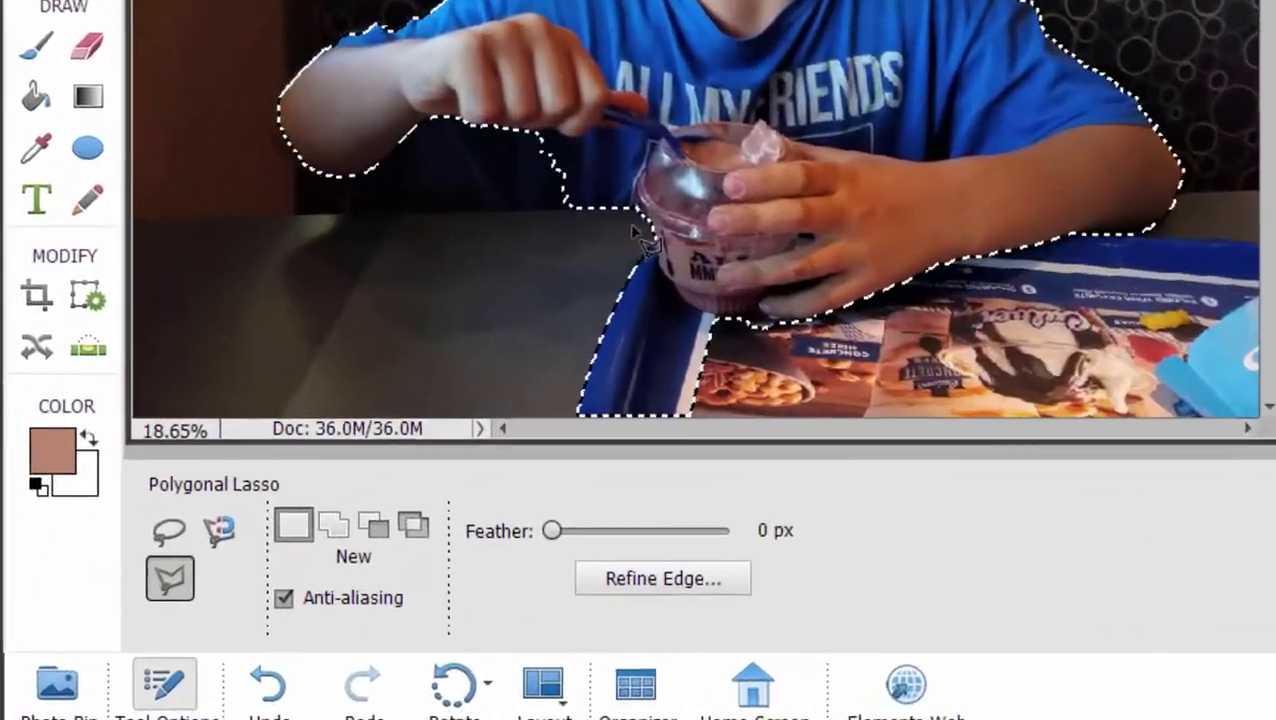
key("alt")
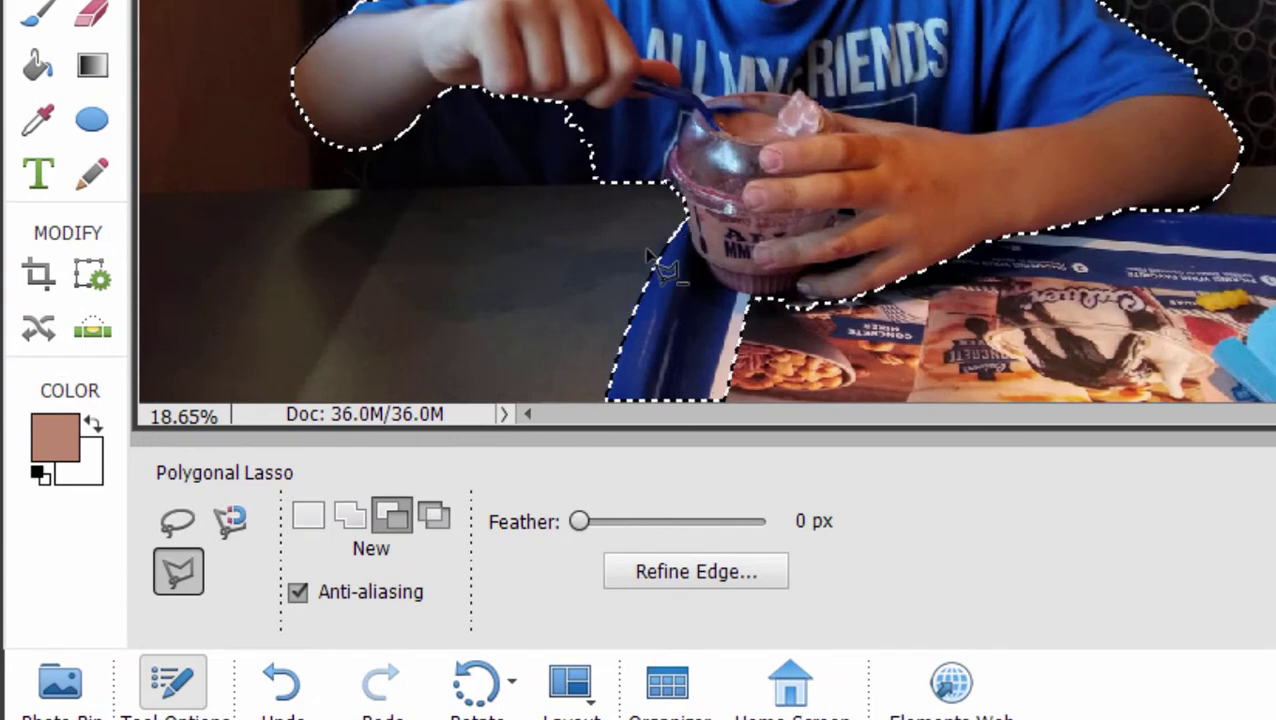
Step: Trace around the blue tray strip below the cup to subtract it from the selection
left_click(682, 208)
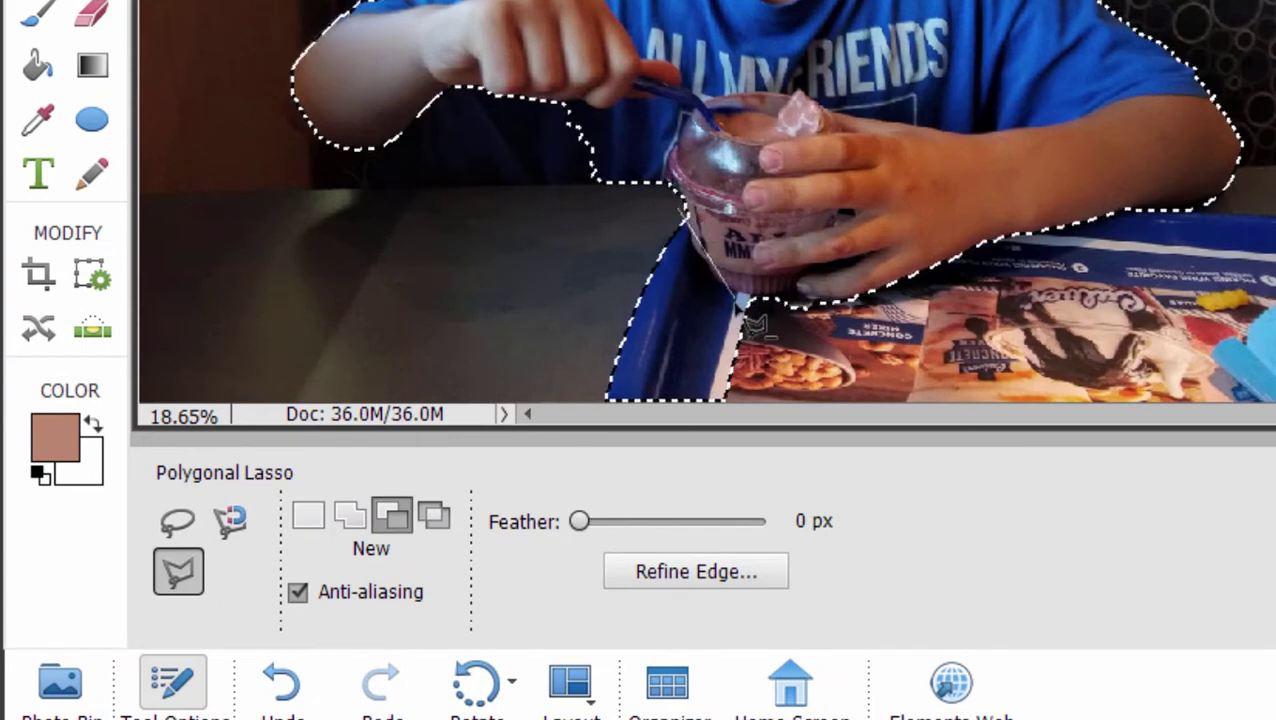
left_click(689, 246)
left_click(711, 274)
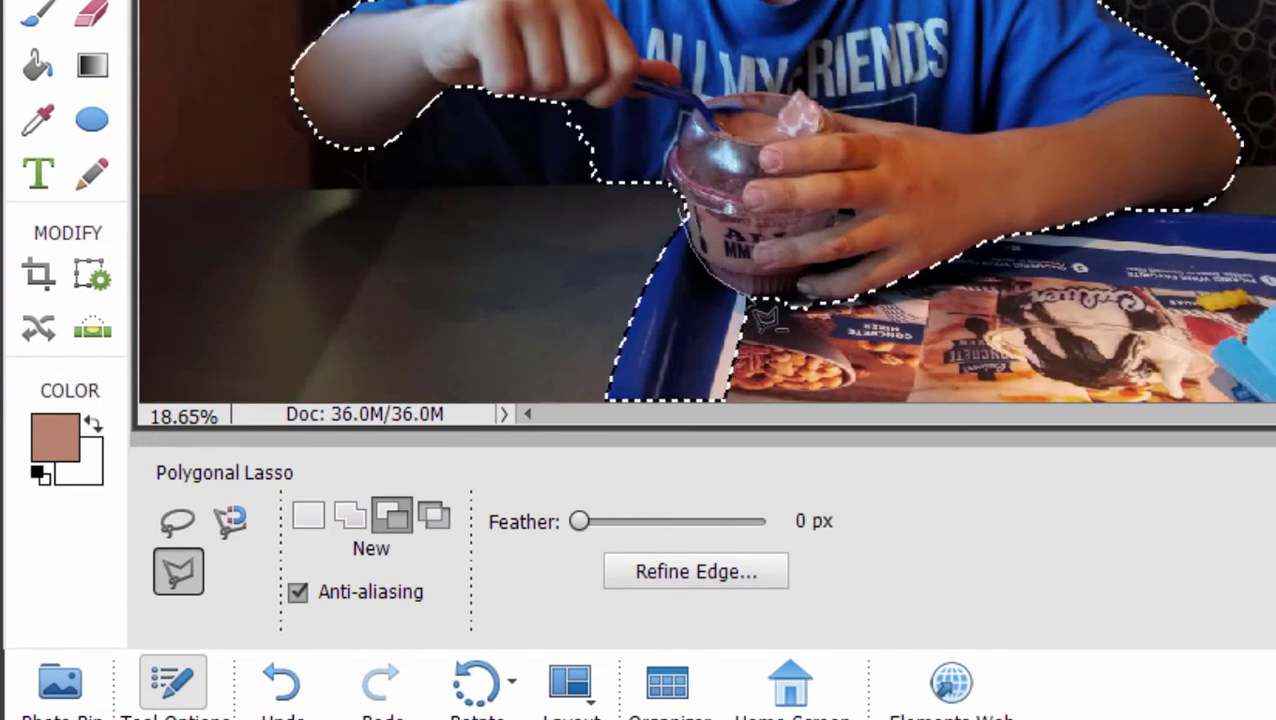
left_click(750, 298)
left_click(754, 416)
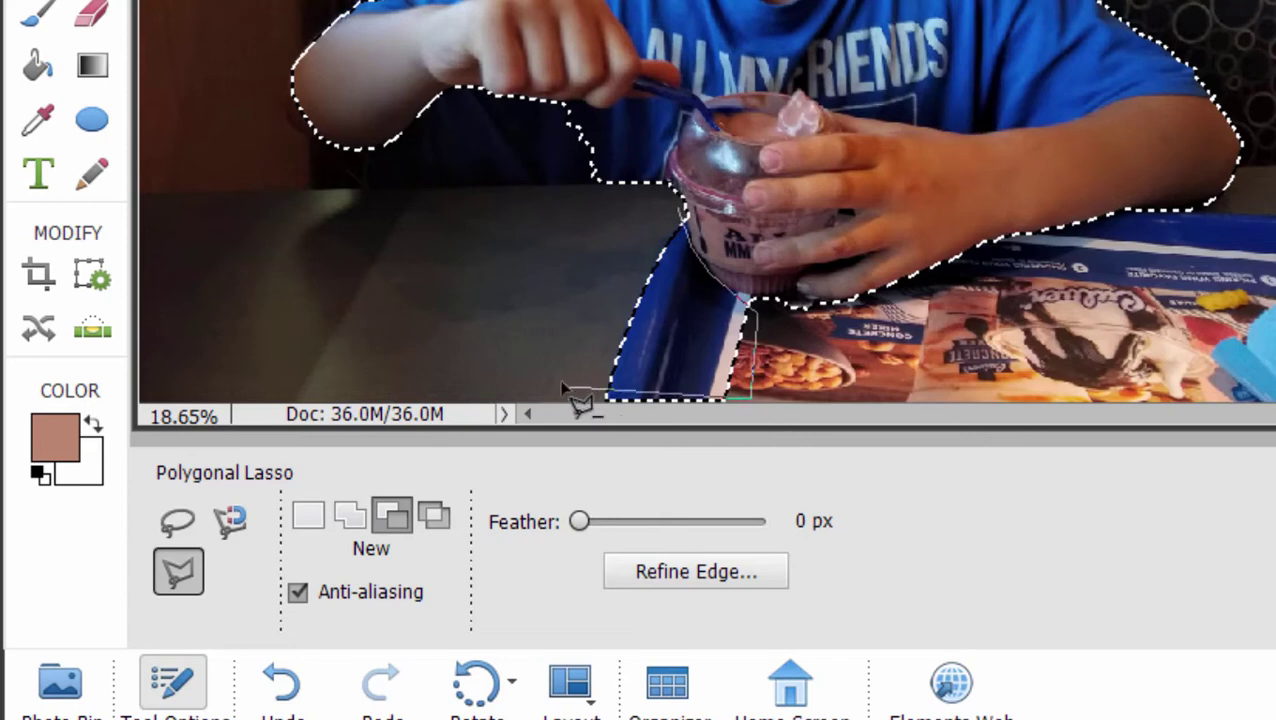
left_click(528, 396)
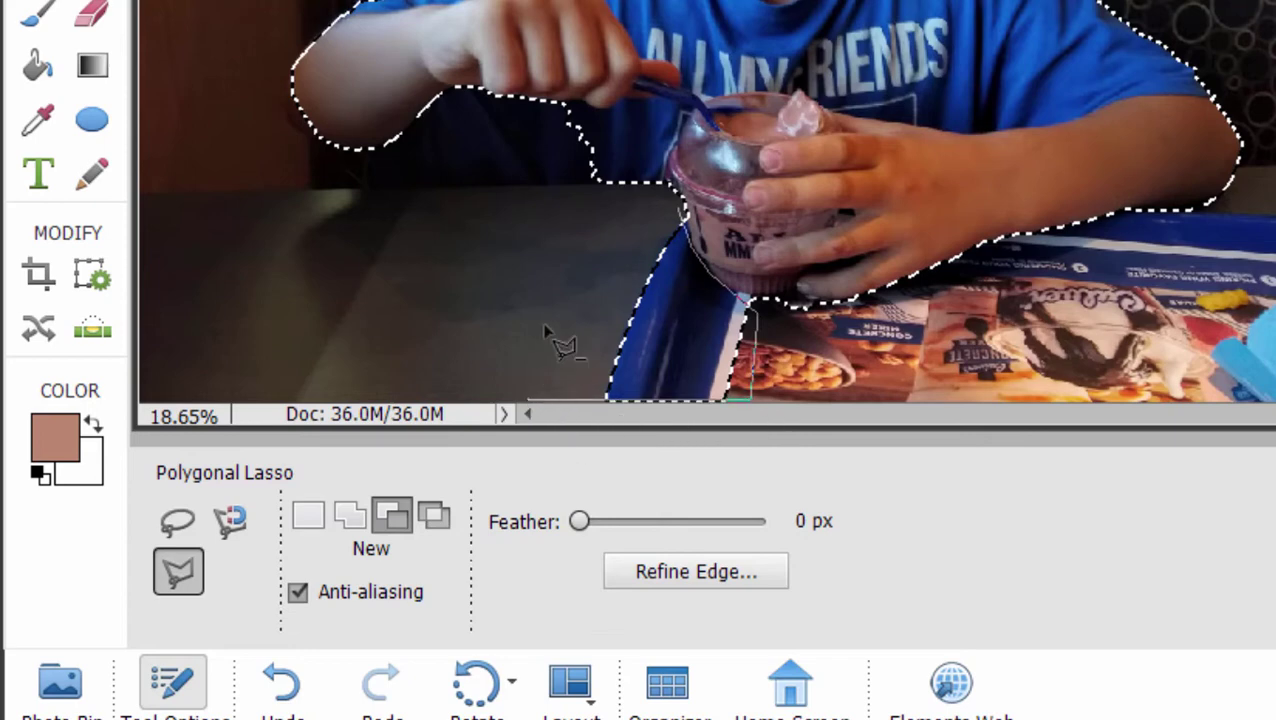
left_click(655, 220, "alt")
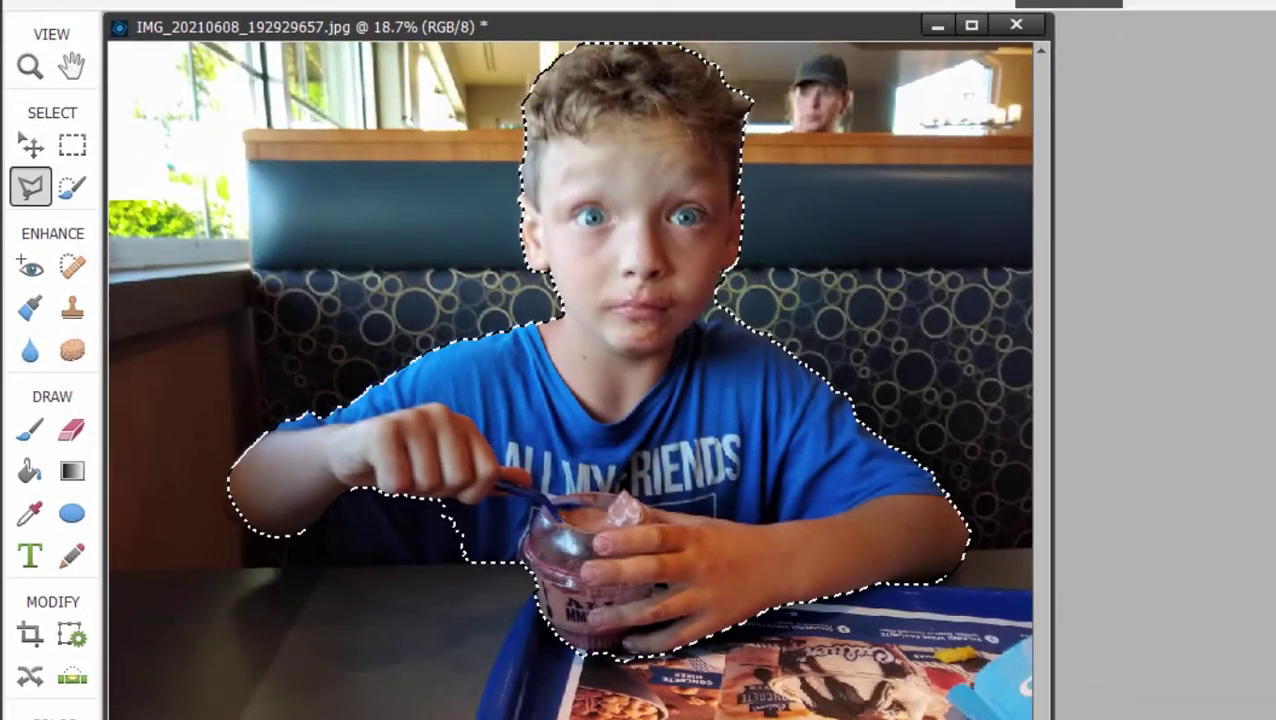
key("Delete")
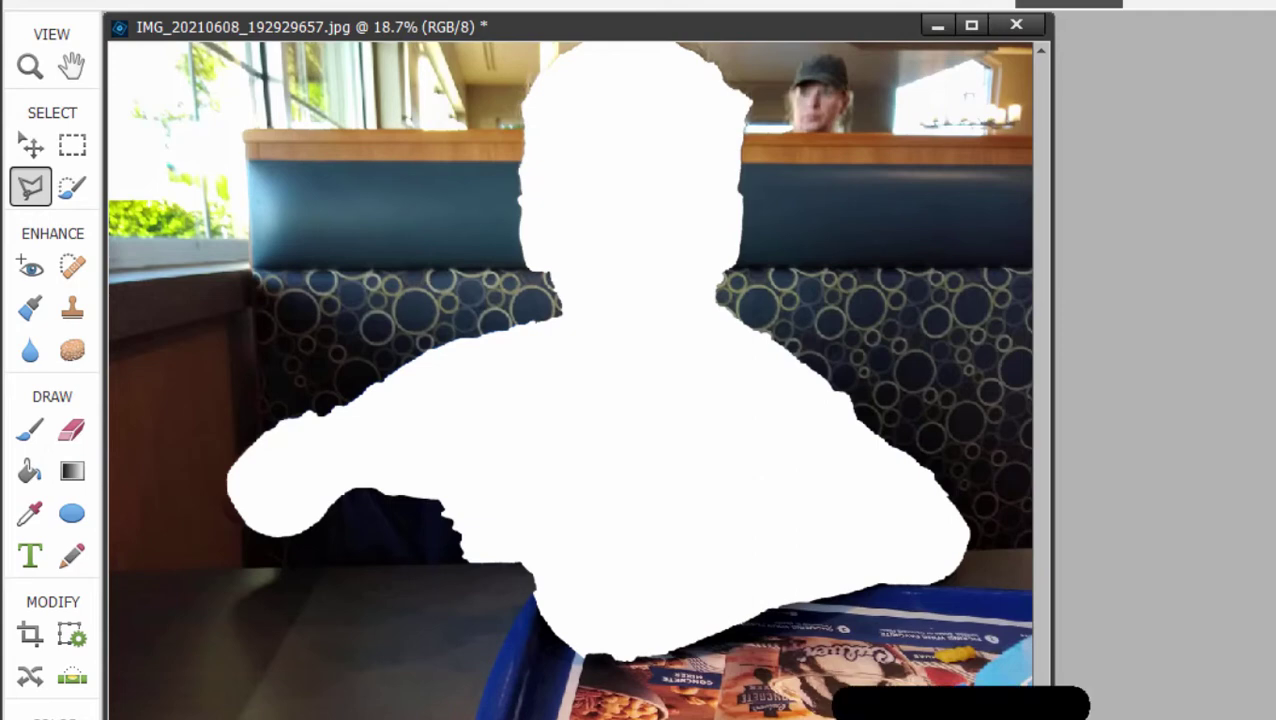
key("ctrl+z")
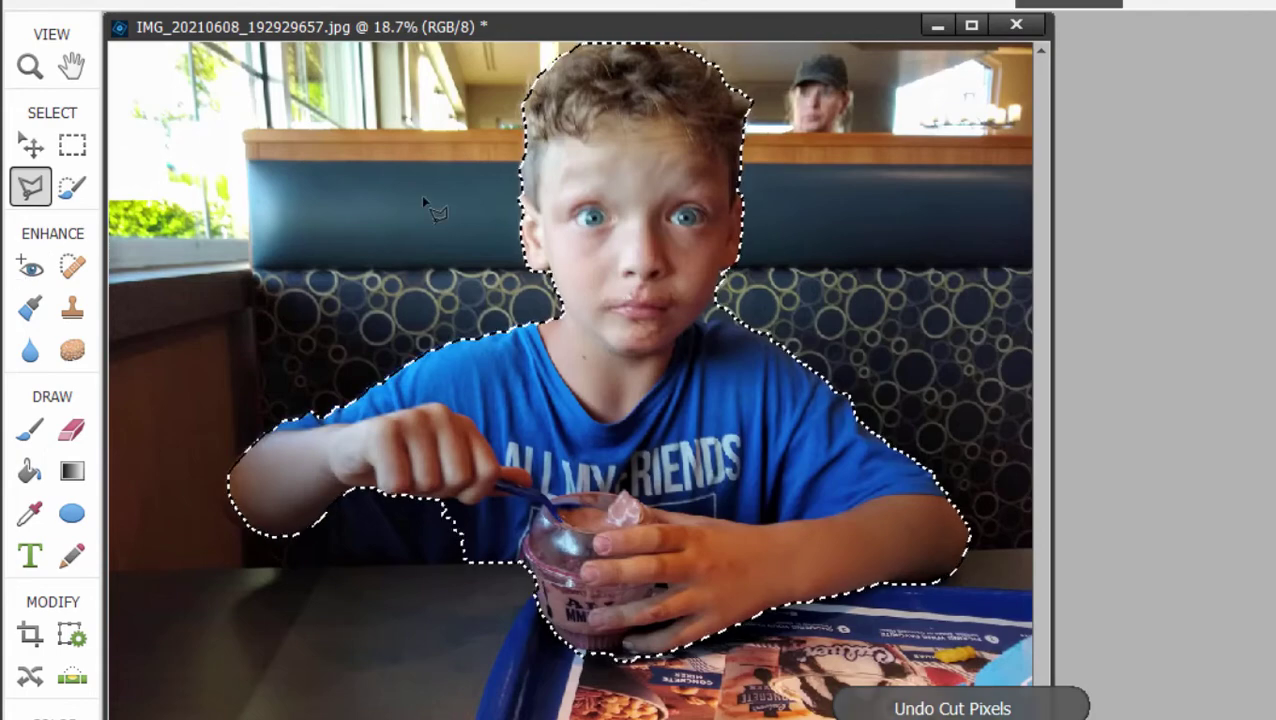